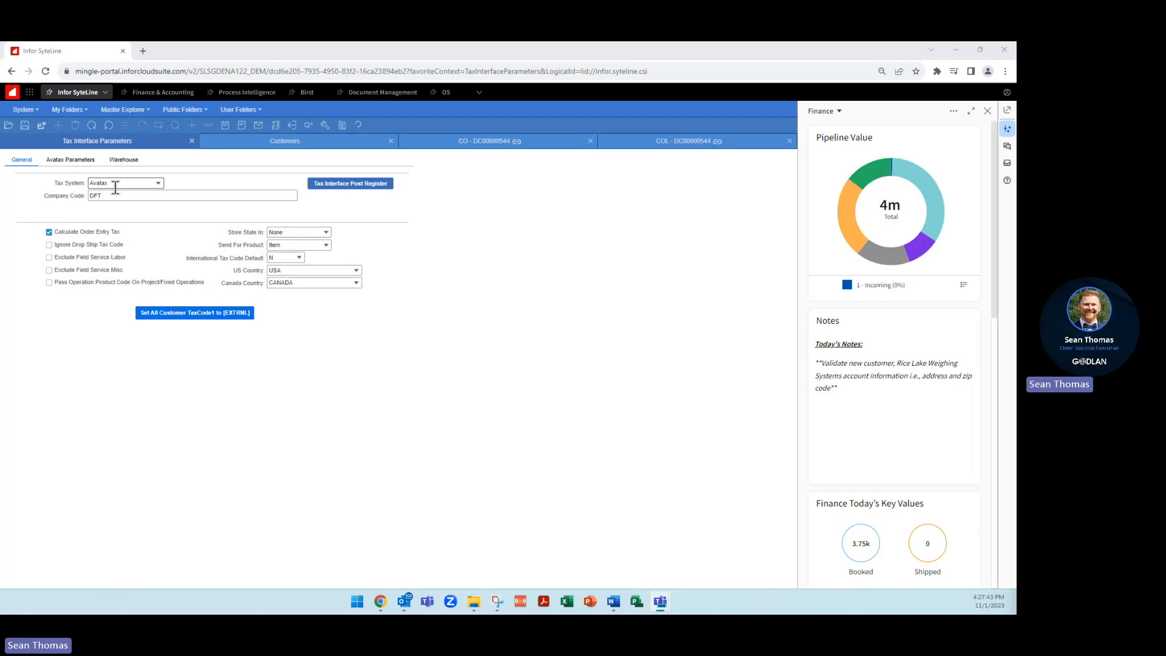
Review the general tax interface parameters, including Company Code and the Store State In and Send For Product options
click(114, 195)
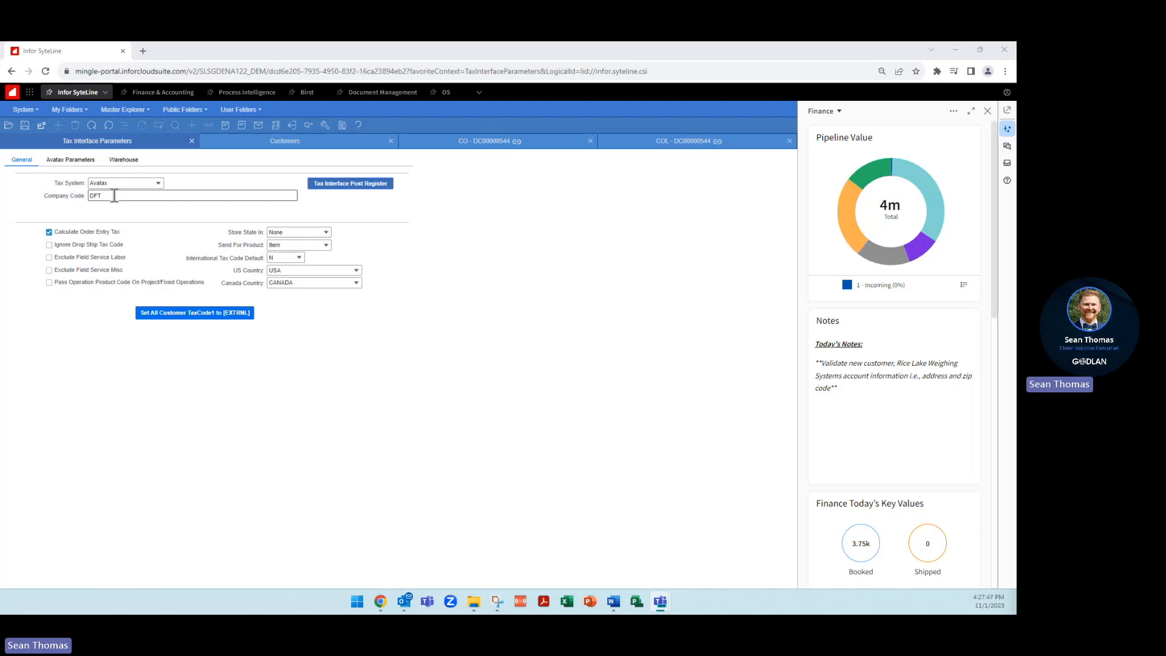
click(32, 216)
click(327, 232)
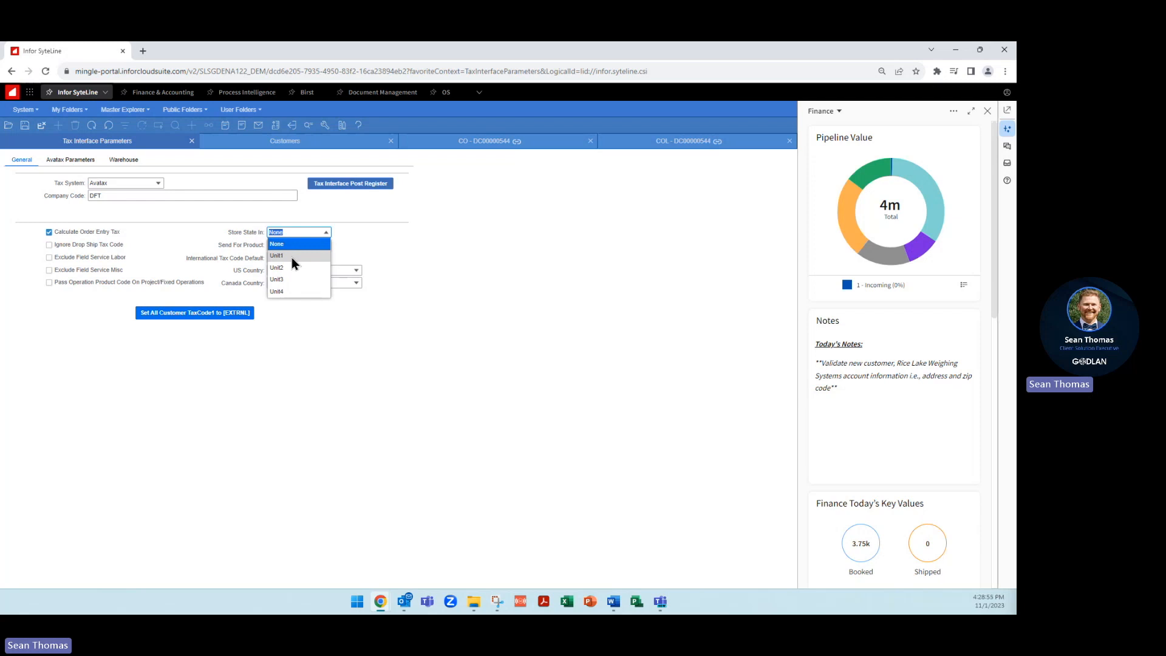
click(366, 236)
click(325, 246)
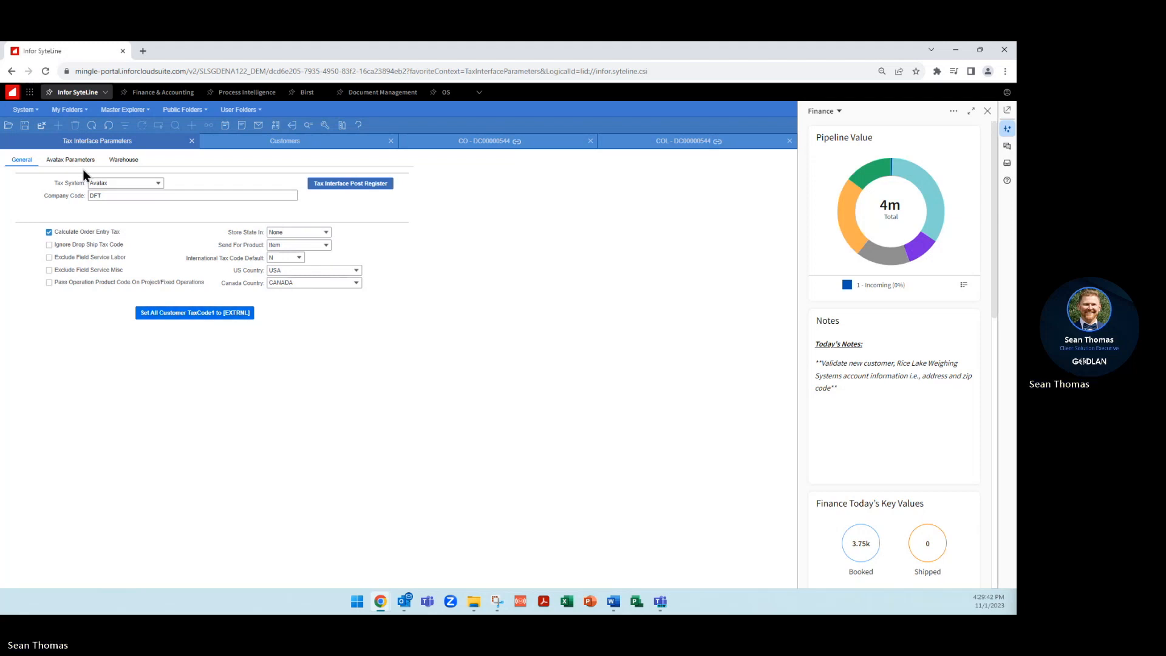
Open the Avatax parameters and review the connection URL, account and license key fields
click(60, 160)
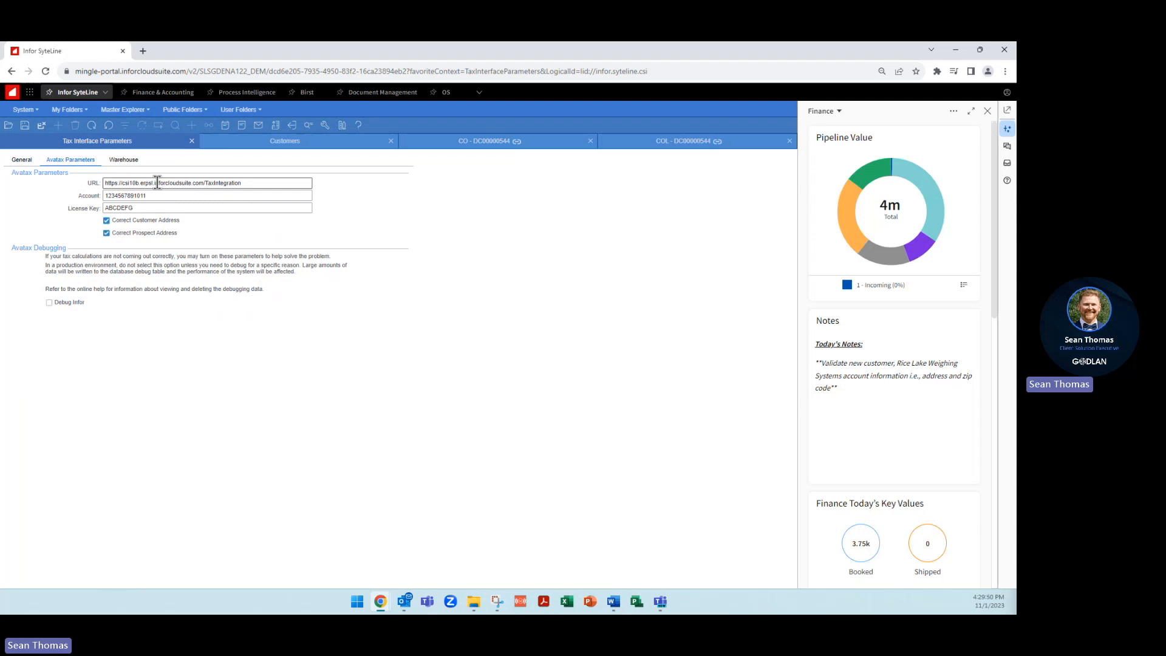
click(144, 195)
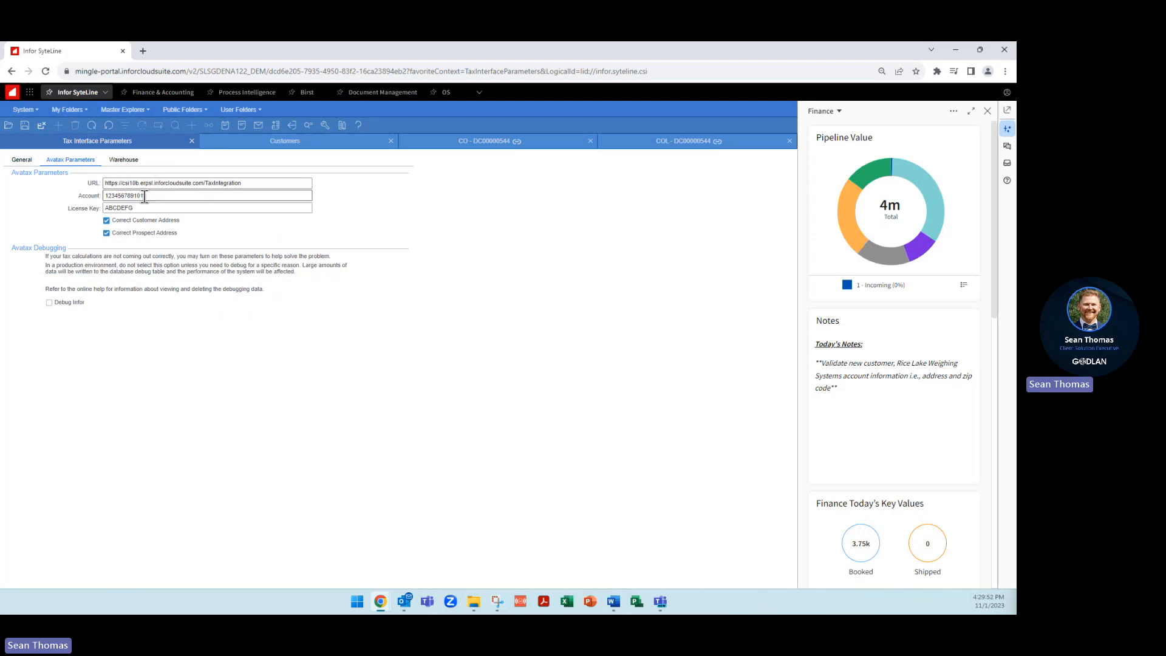
text(1)
click(148, 208)
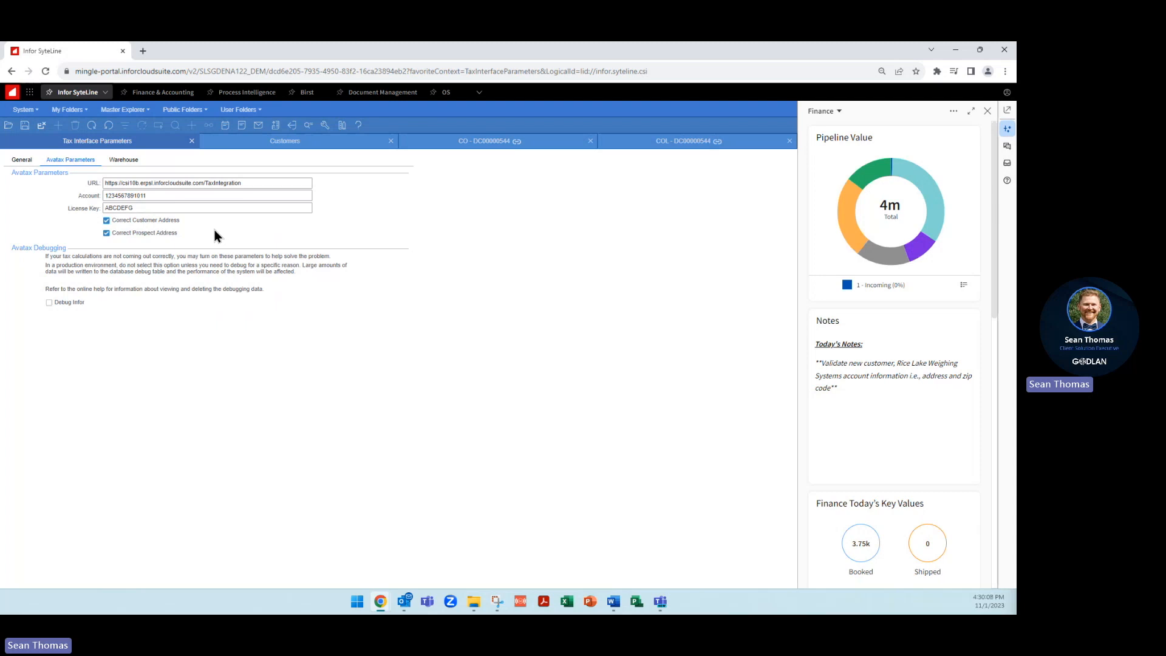
Go to the Rice Lake Weighing Systems customer record and review its street address, city and postal code
click(265, 141)
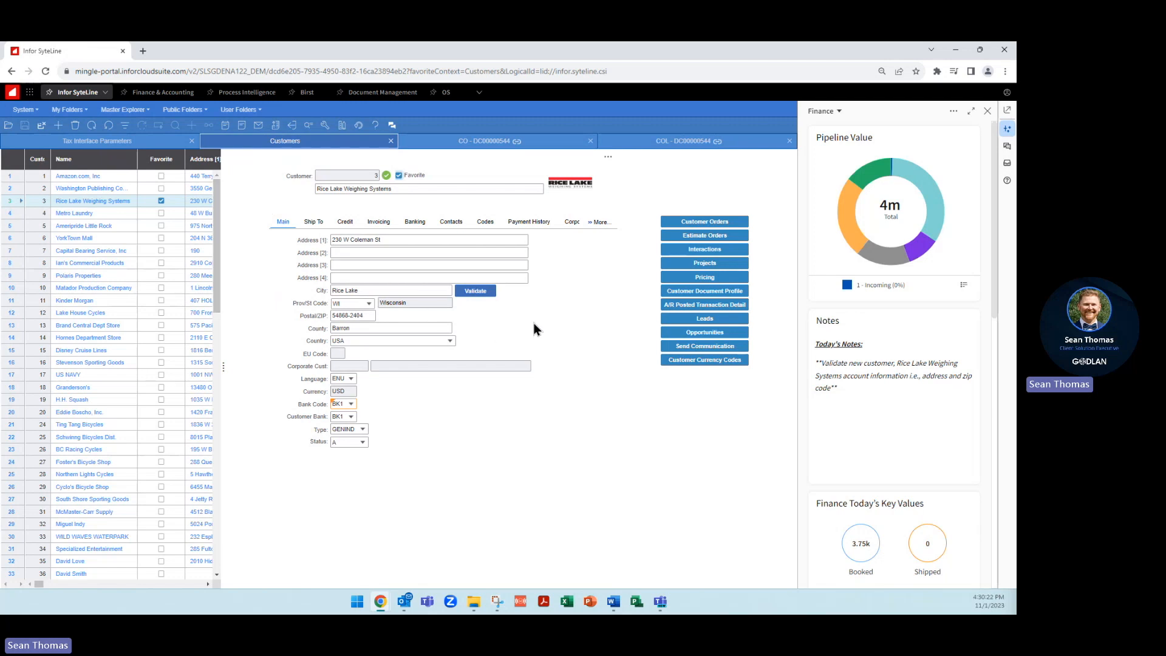
click(485, 295)
click(356, 240)
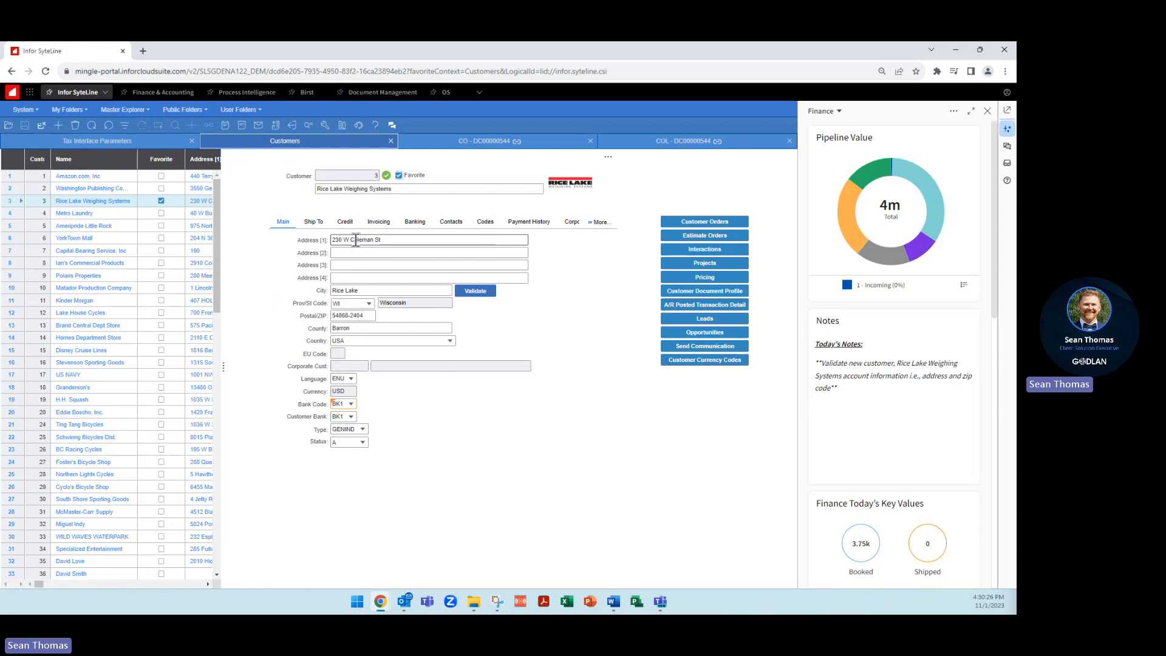
click(347, 290)
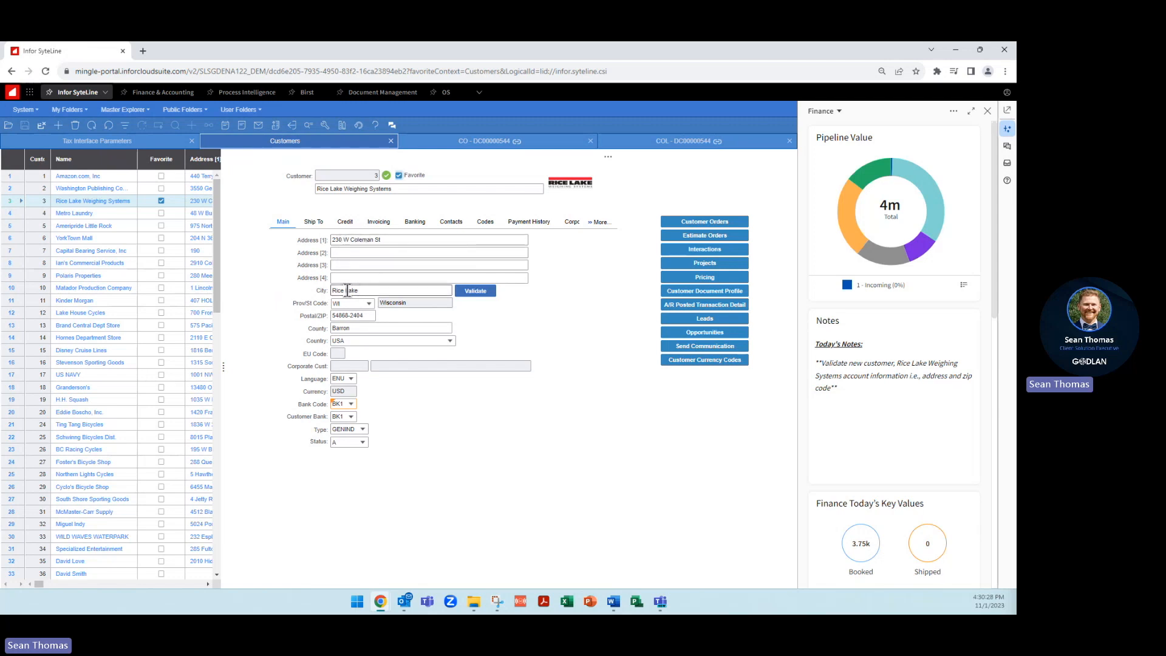
click(345, 315)
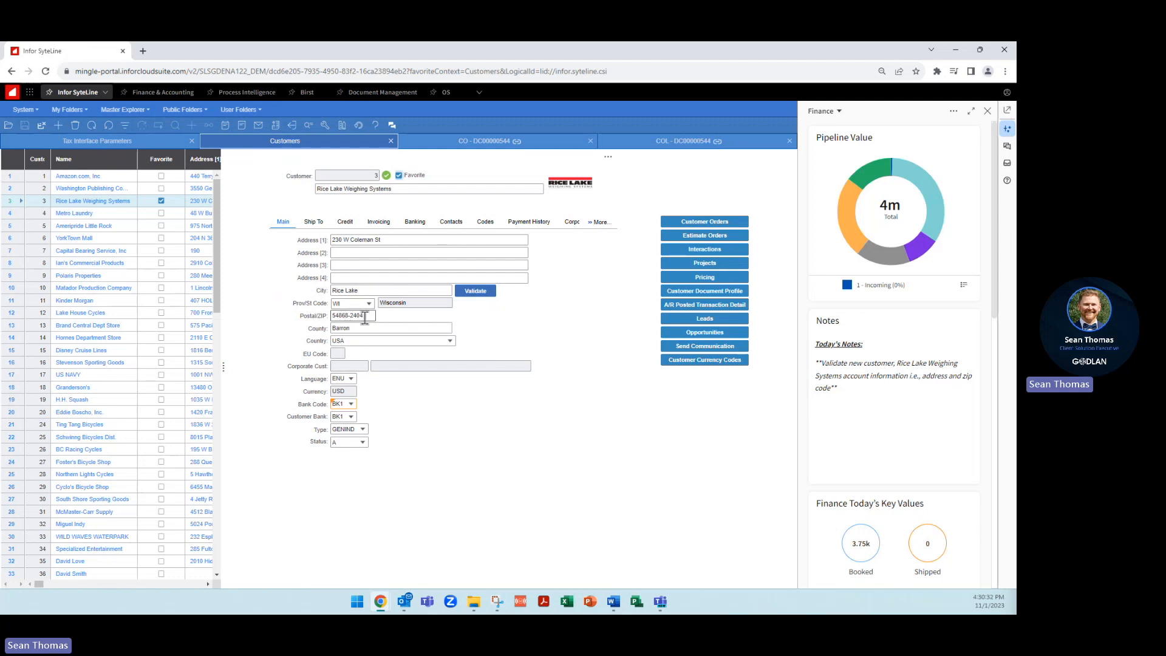
Alter the last digits of the customer's postal code and validate the address
click(372, 315)
click(370, 316)
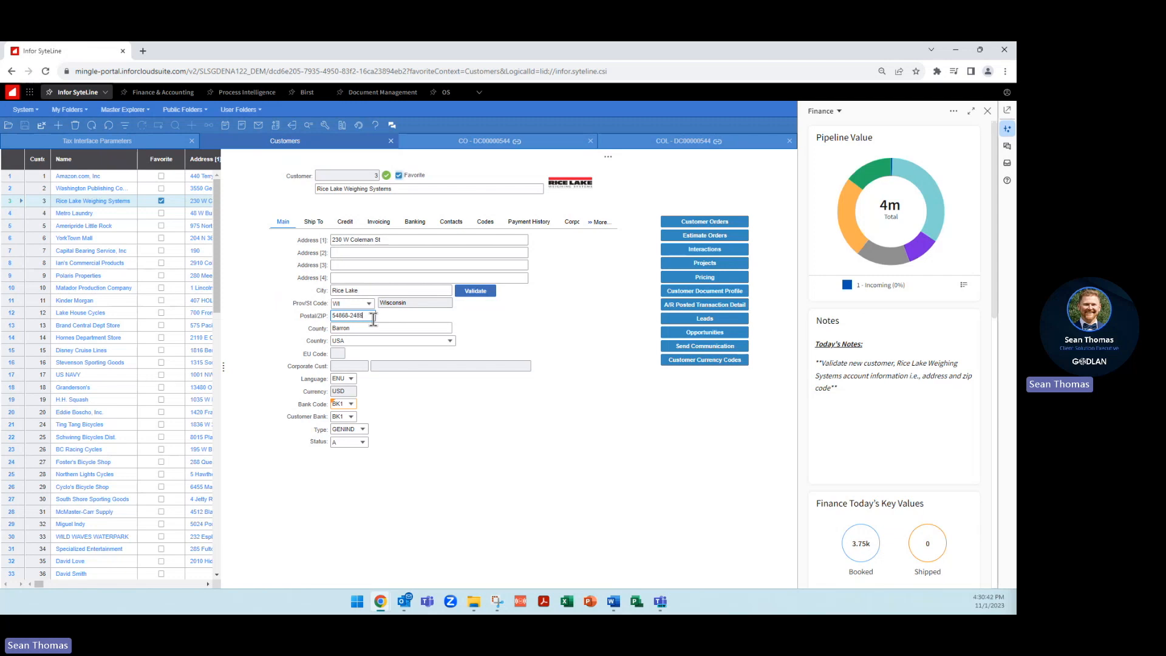
click(465, 292)
Clear the county in the customer's address and validate the address again
click(368, 329)
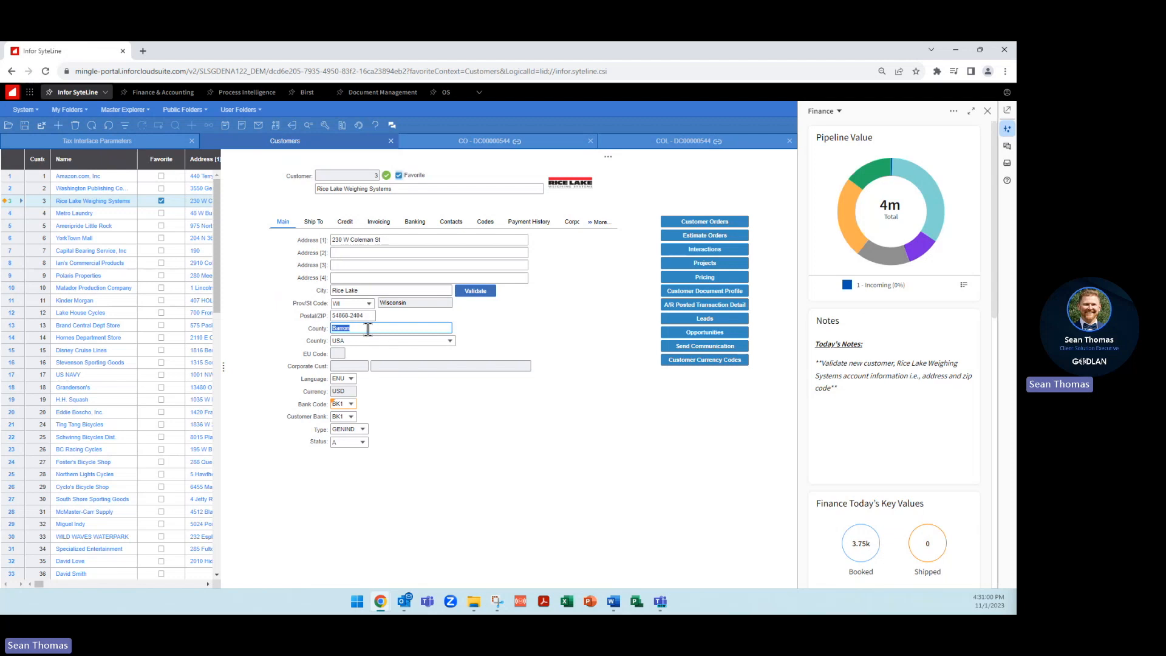
key(BackSpace)
click(481, 291)
Check the tax code in the customer's tax settings and return to the main address details
click(594, 227)
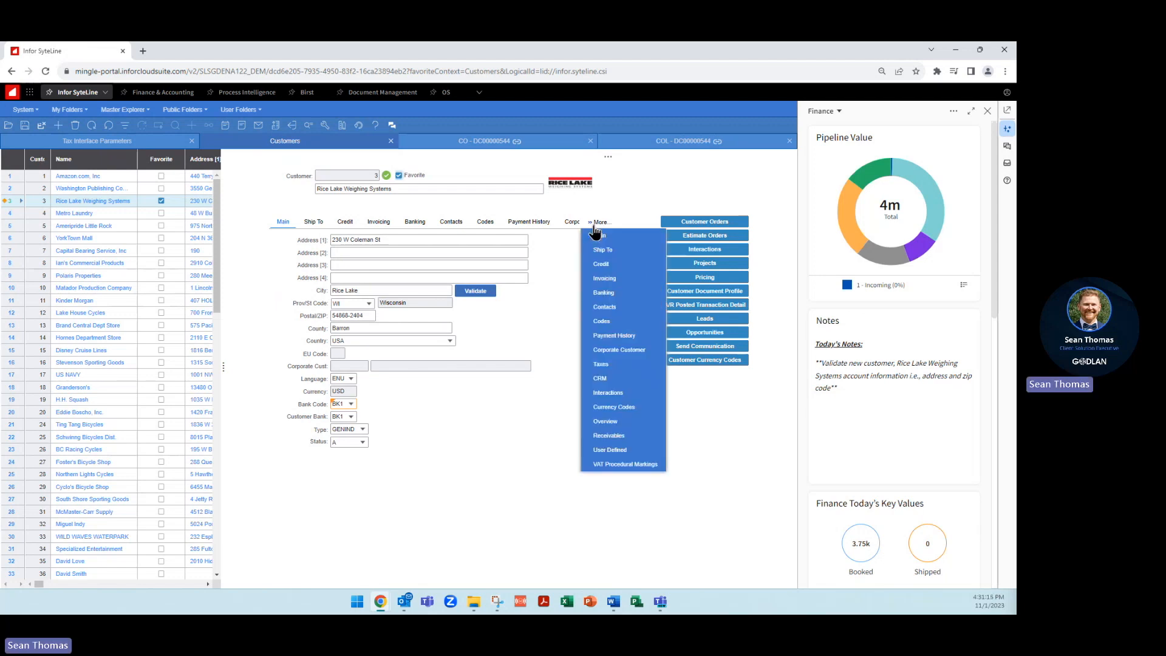
click(611, 364)
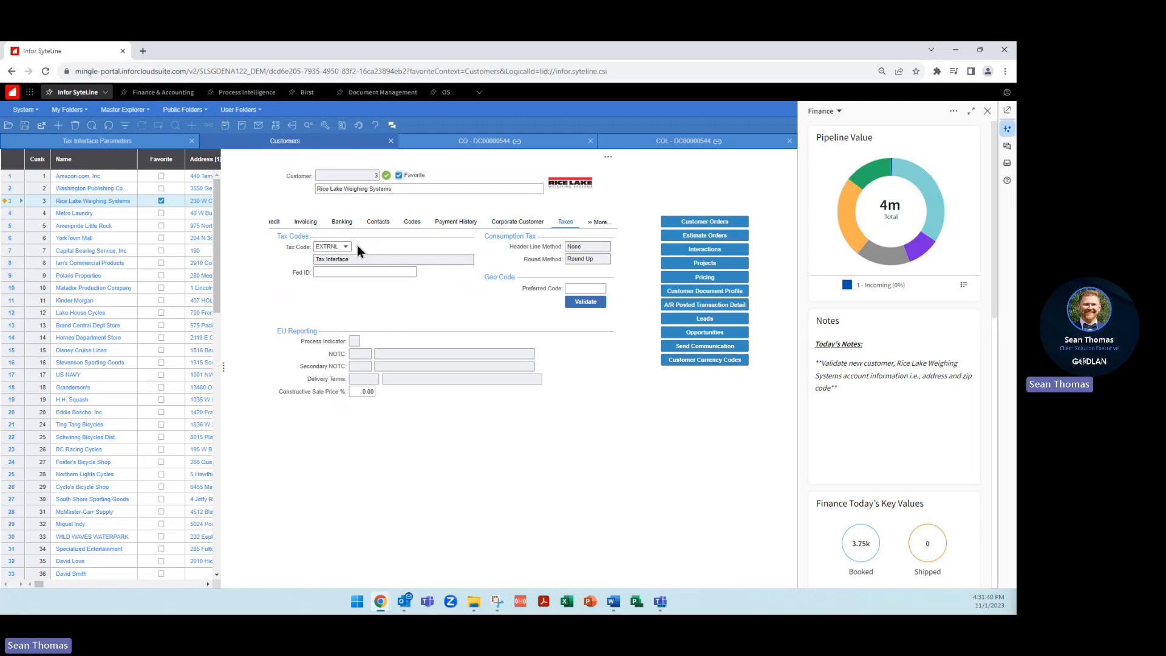
click(592, 222)
click(594, 236)
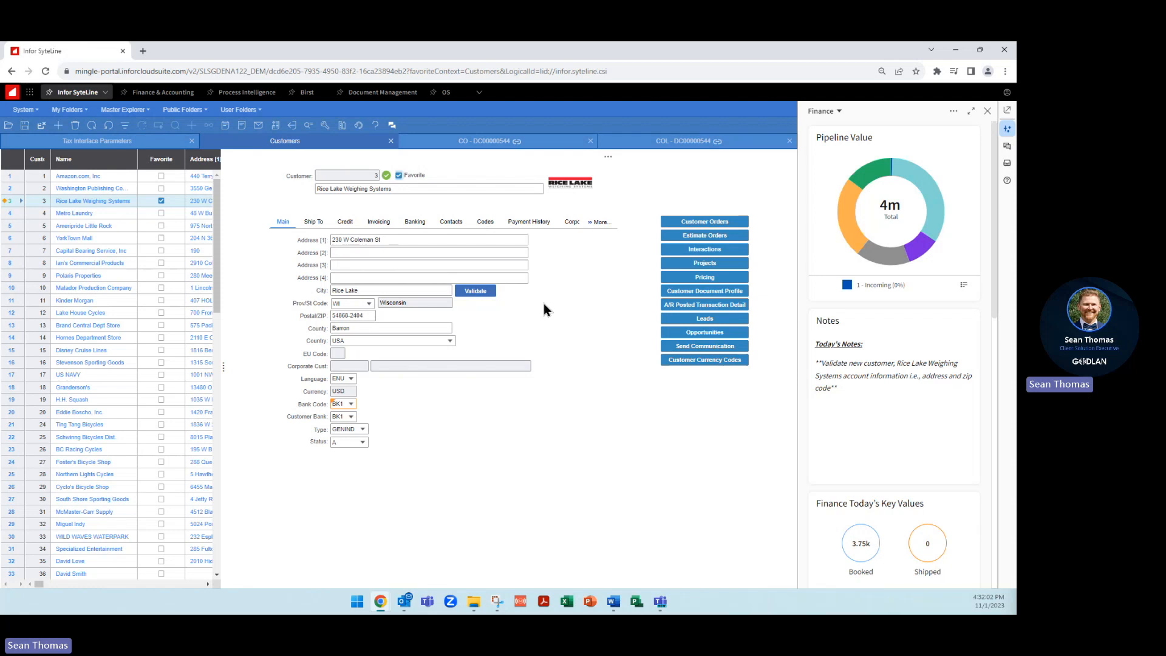
Create a customer order for Rice Lake Weighing Systems with the customer's purchase order number and show its amounts
click(500, 144)
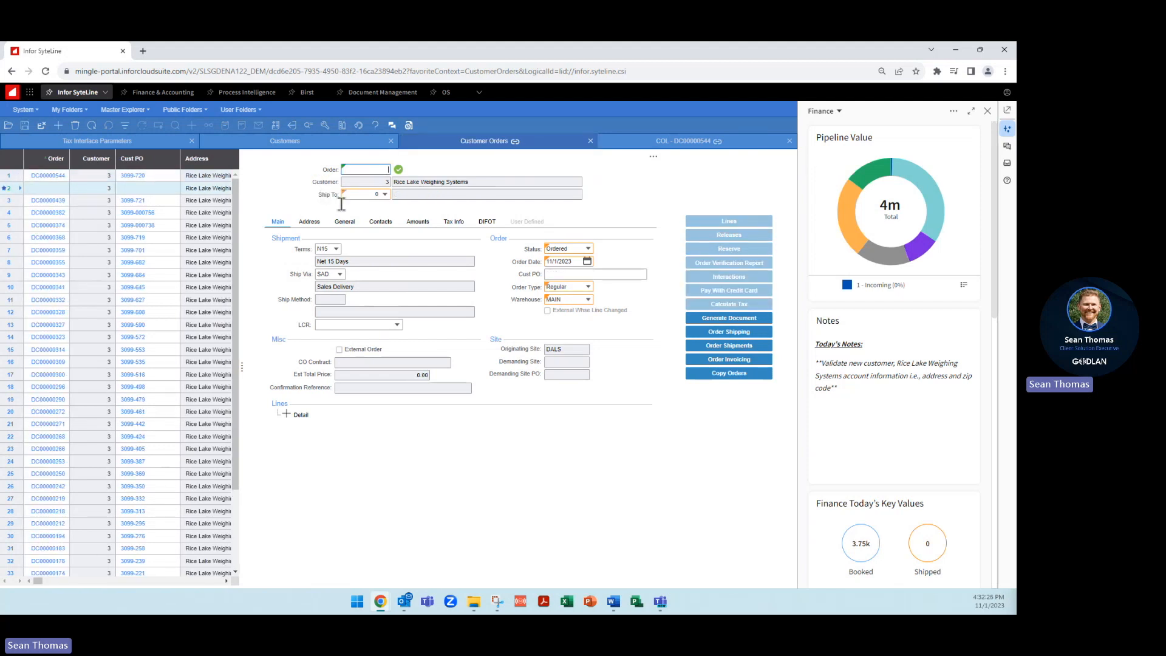
click(570, 275)
text(3099-758)
key(Tab)
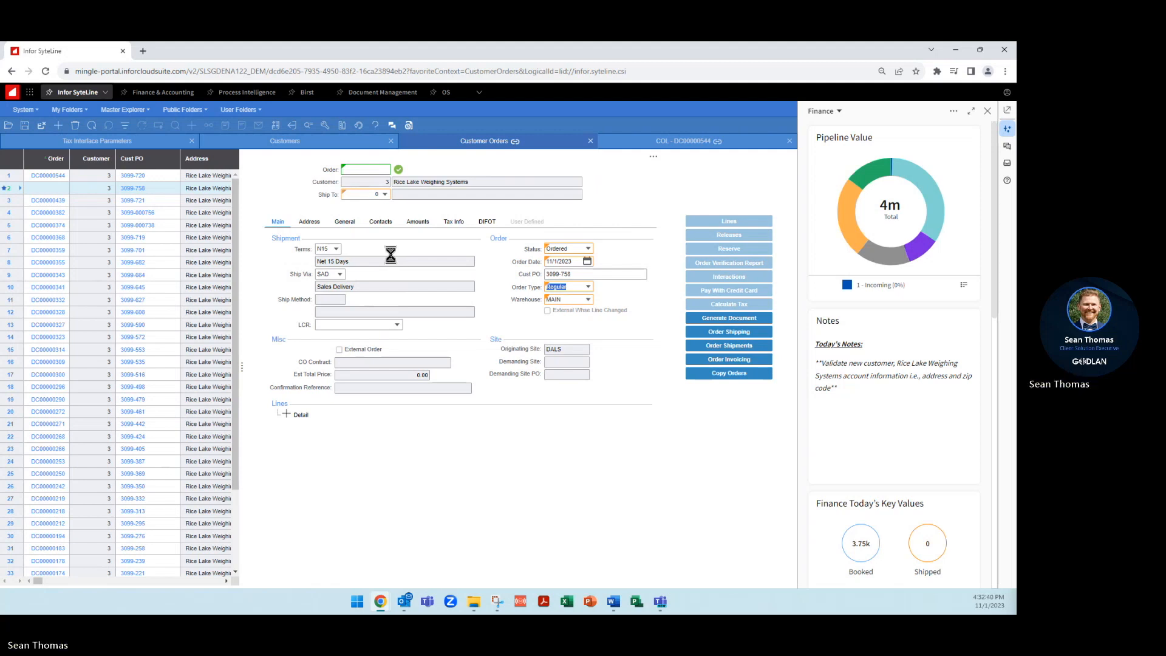
click(418, 222)
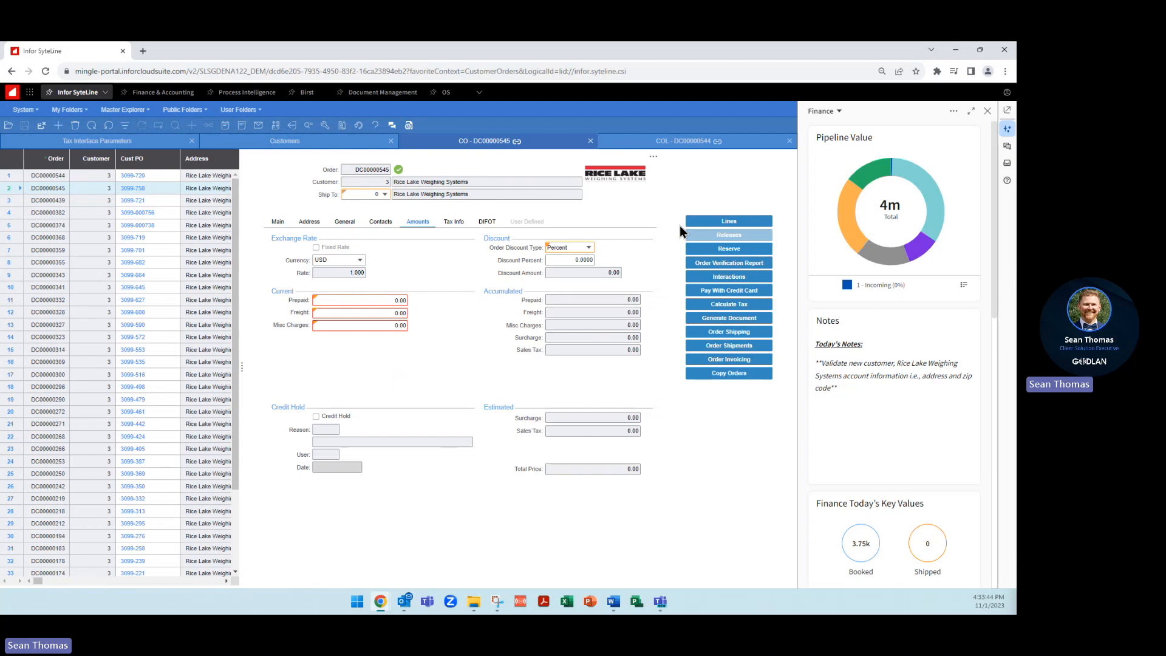
Open the order's lines and enter item CP-10000 on line 1
click(698, 221)
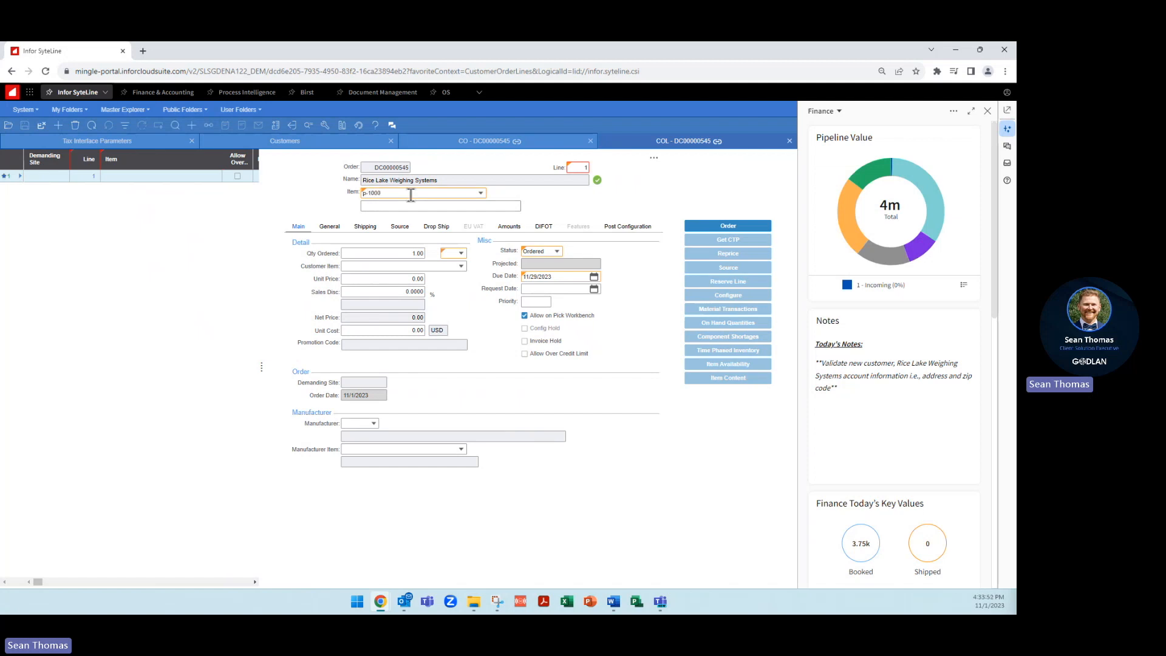
key(Left)
key(Left)
text(c)
key(Right)
key(Right)
key(Right)
key(Right)
key(Right)
text(0)
key(Tab)
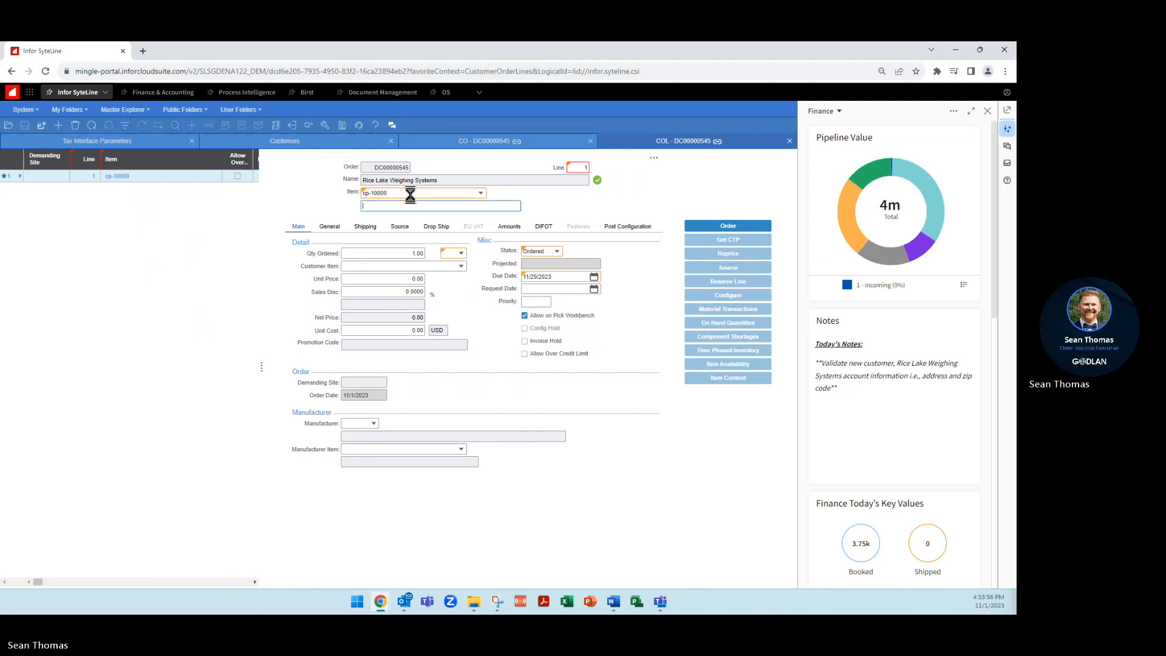
Set the line's ordered quantity to 10 and return to the order's amounts to check the estimated sales tax
click(410, 251)
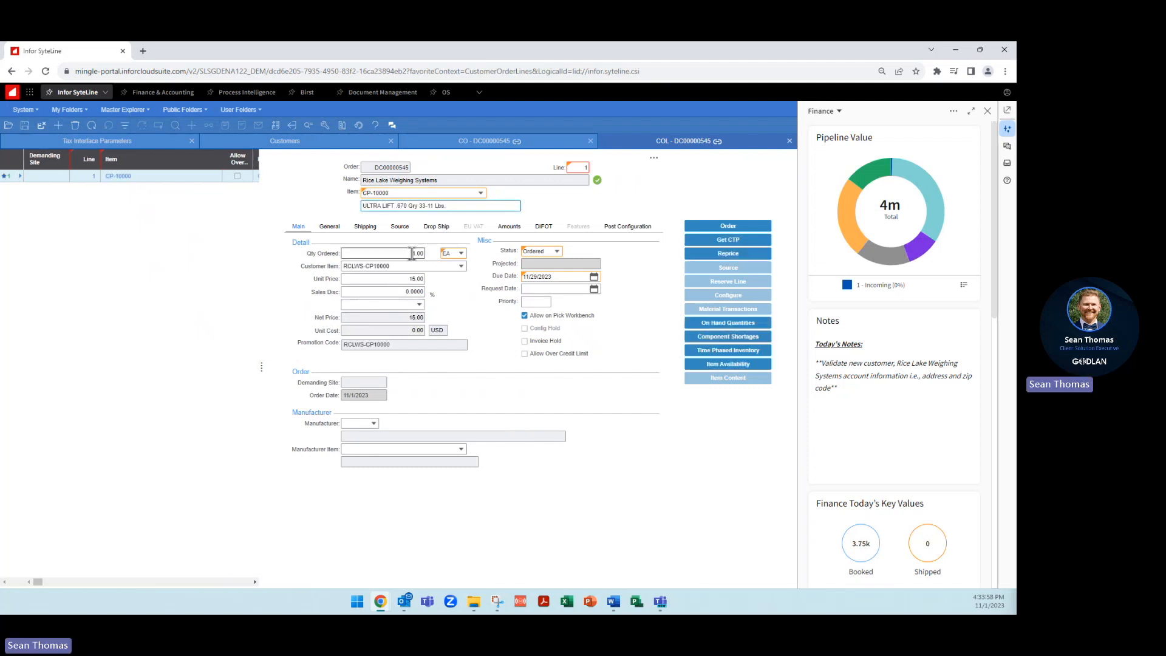
text(10)
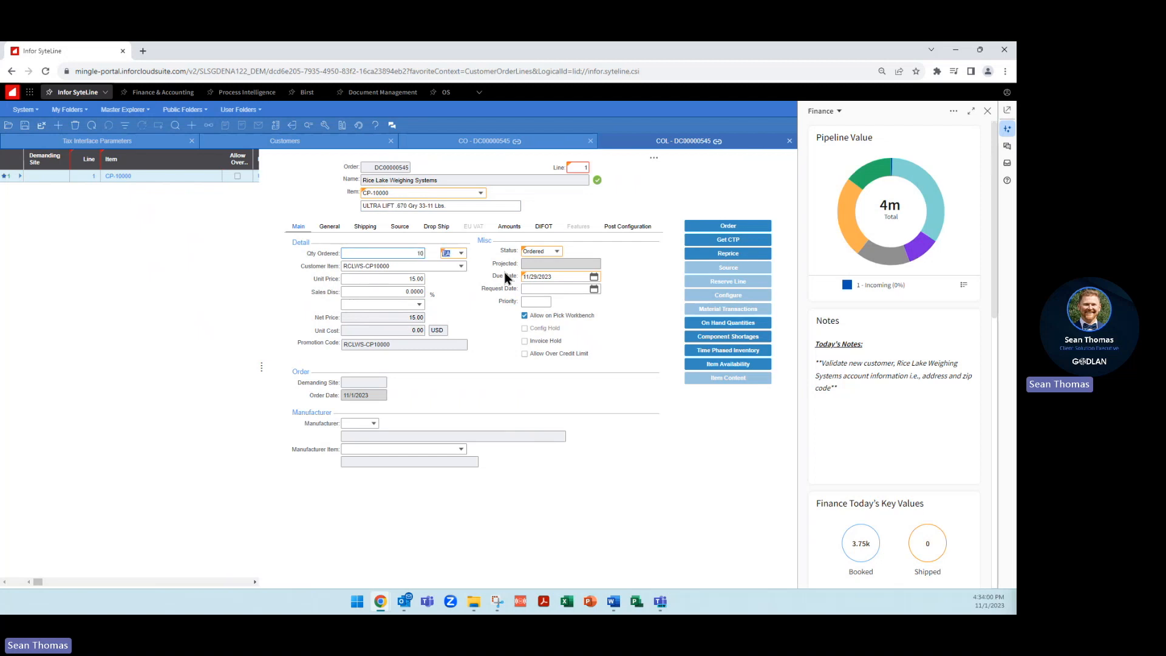
key(Tab)
click(512, 147)
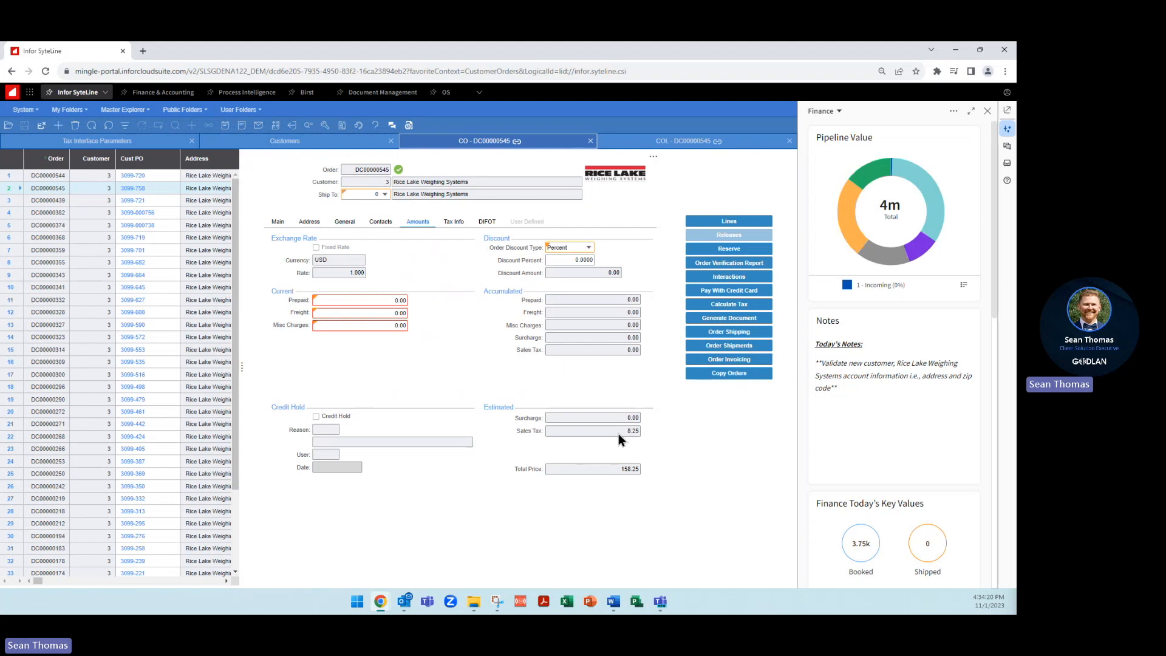
Set the ordered quantity of the CP-10000 line to 150 and return to the customer order
click(682, 144)
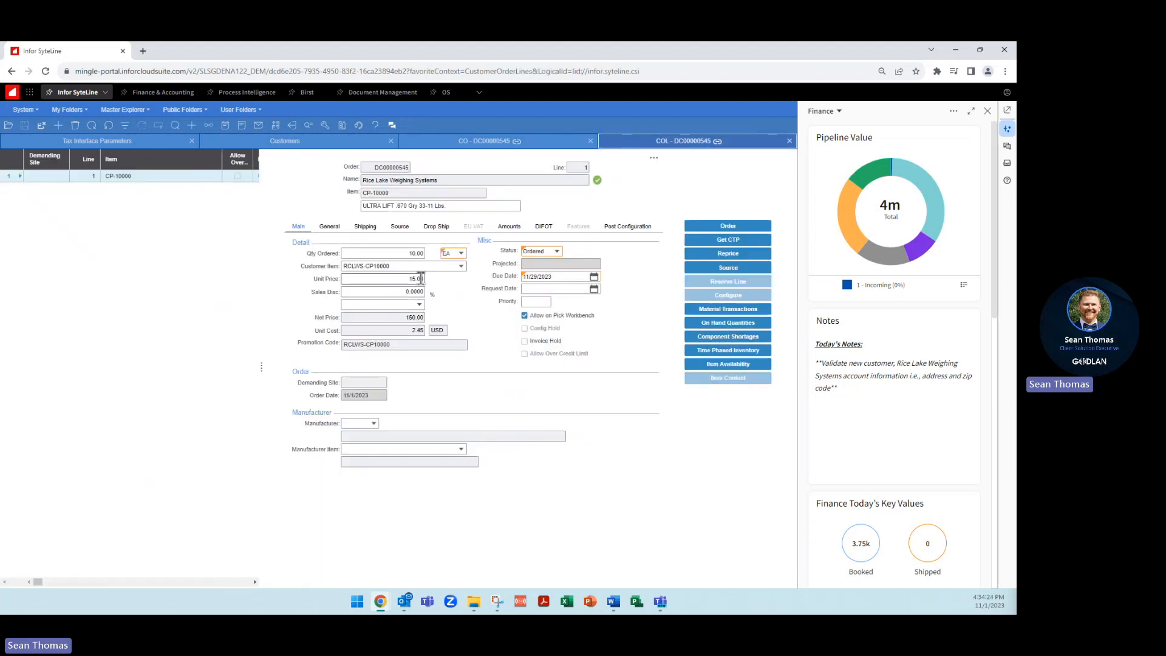
double_click(416, 254)
text(150)
key(Tab)
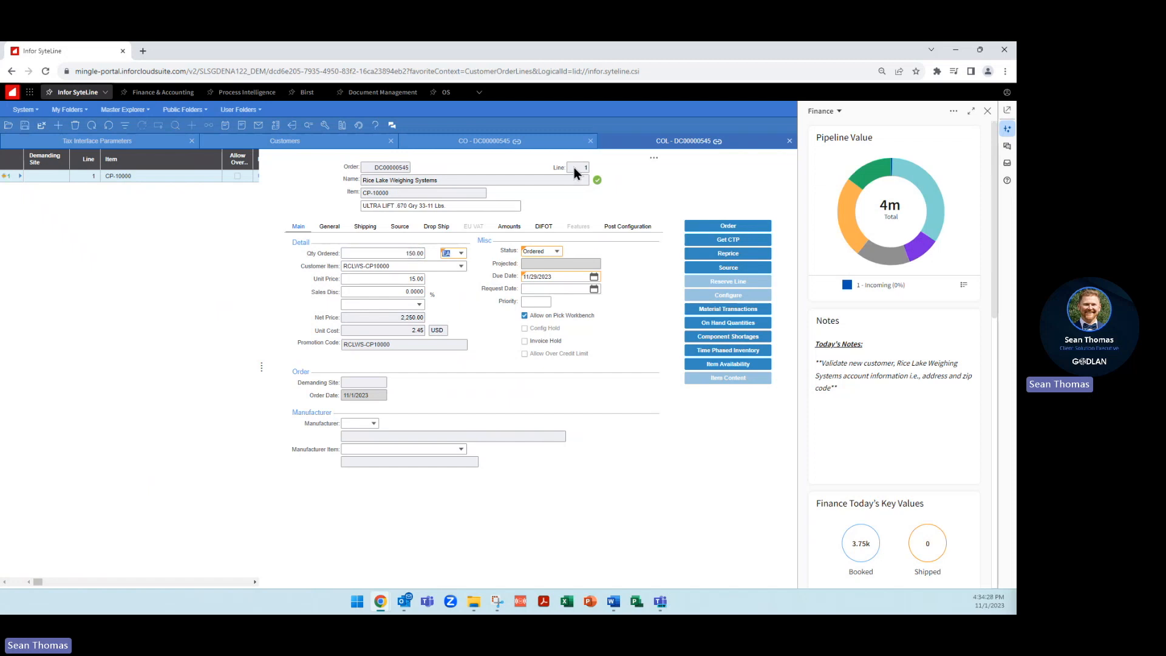
click(530, 140)
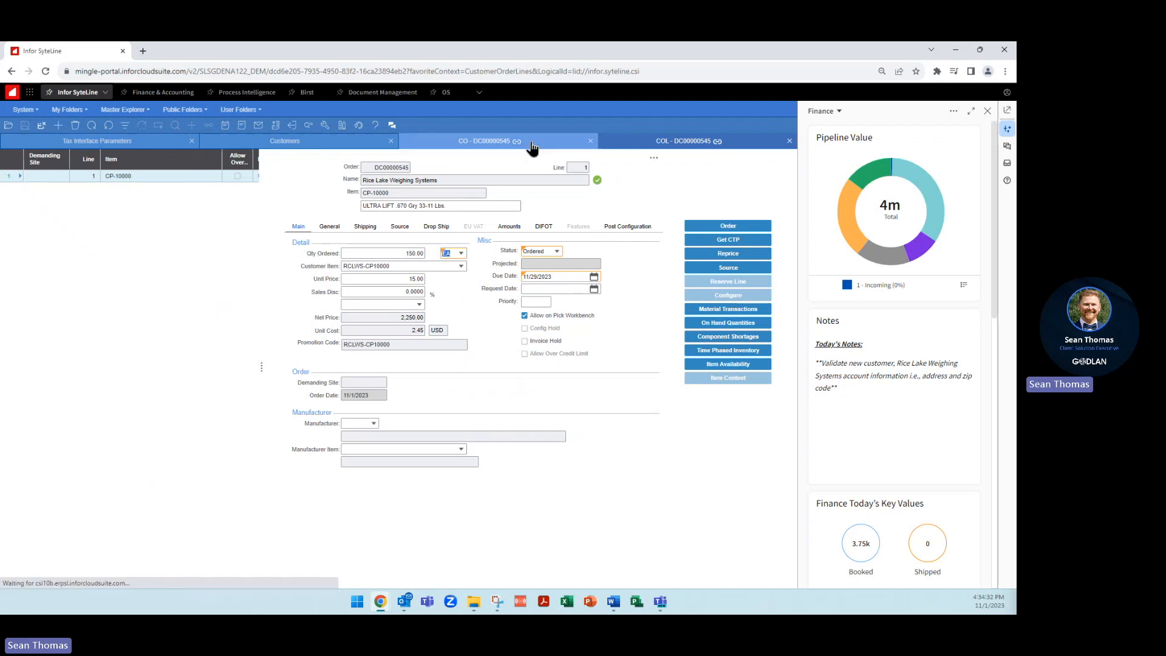